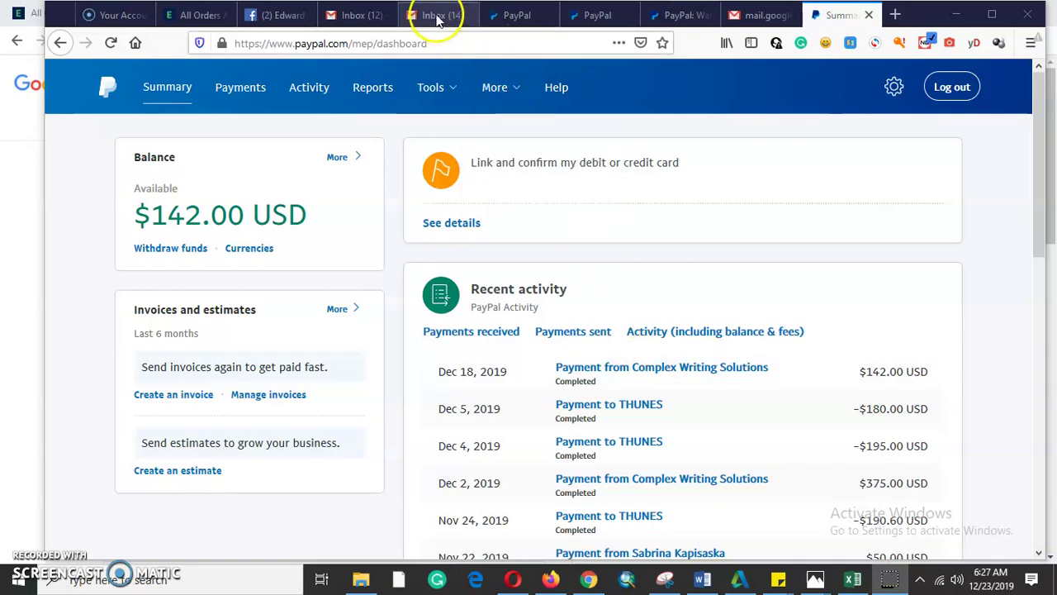
Step: Glance at the 'Welcome to your PayPal business account' page, then go back to the Gmail inbox
click(515, 16)
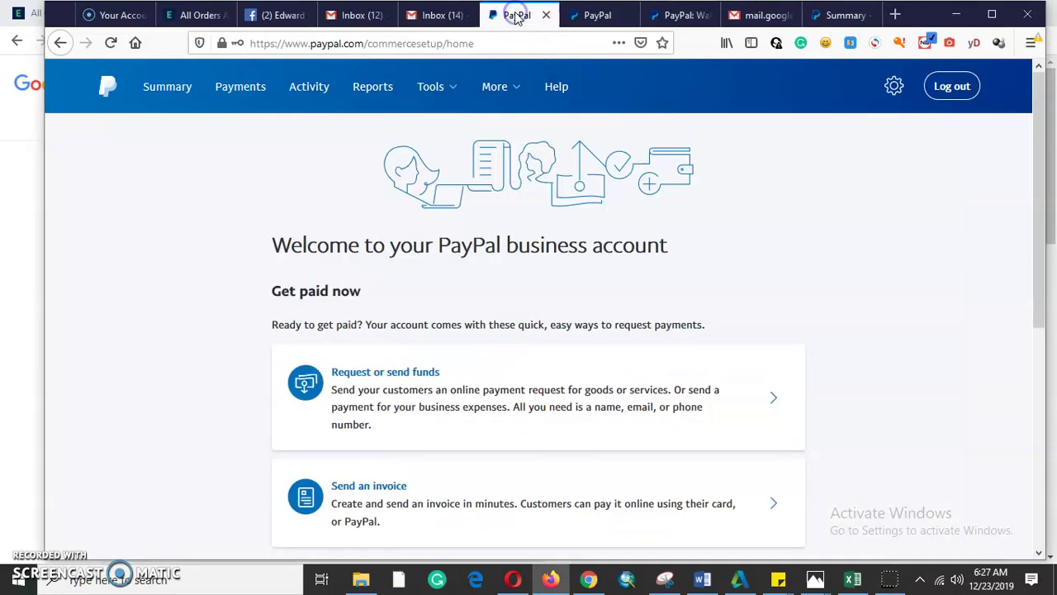
click(451, 19)
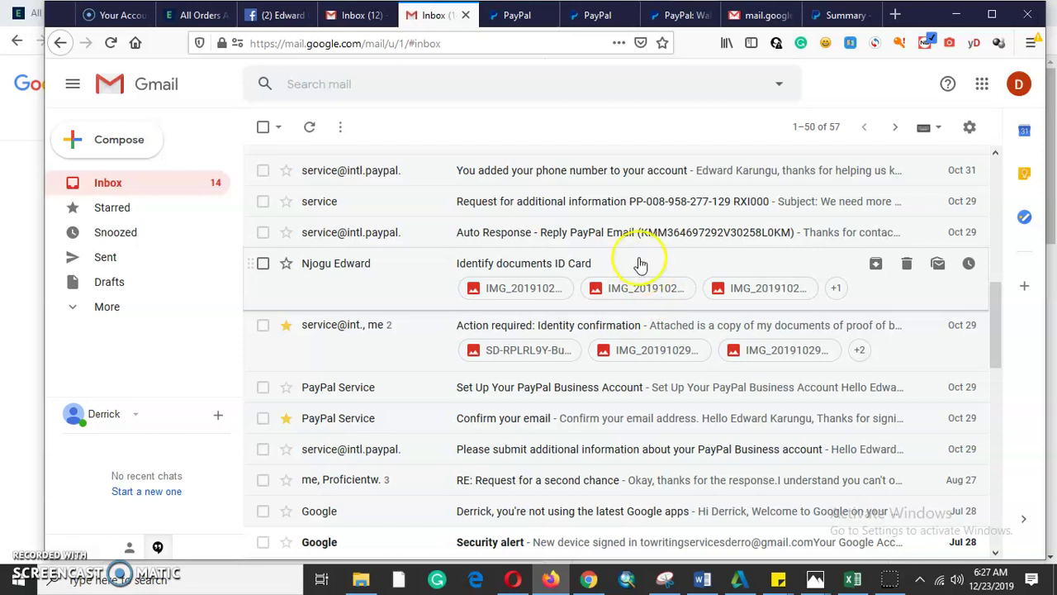
Step: Check the PayPal Summary dashboard, then open PayPal's 'Confirm your email' message in Gmail
click(840, 16)
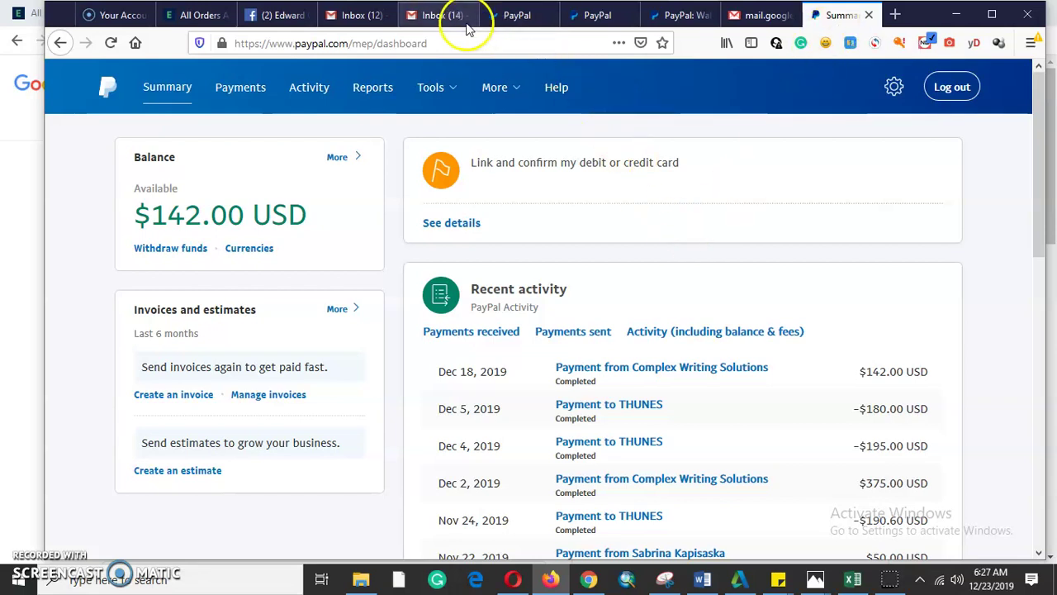
click(428, 17)
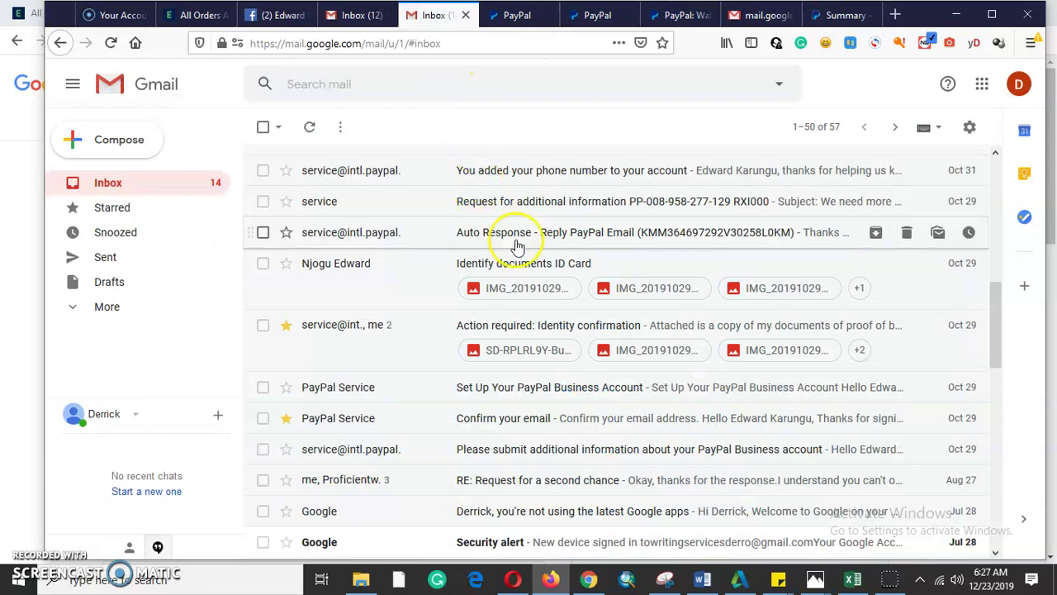
scroll(512, 238, down, 2)
click(529, 329)
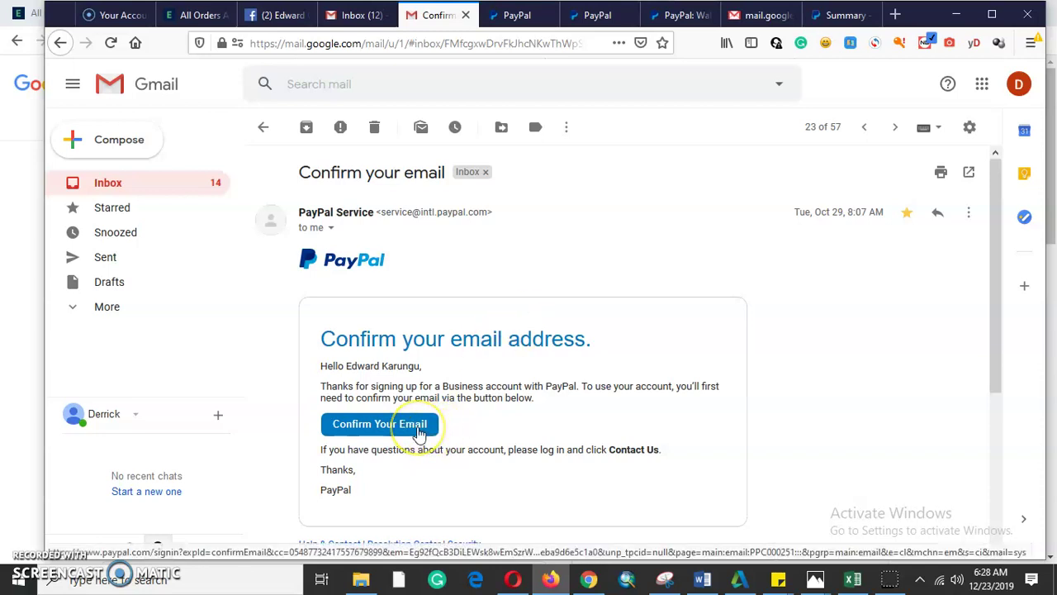
Step: Follow the 'Confirm Your Email' link and bring up PayPal's password confirmation page
click(418, 429)
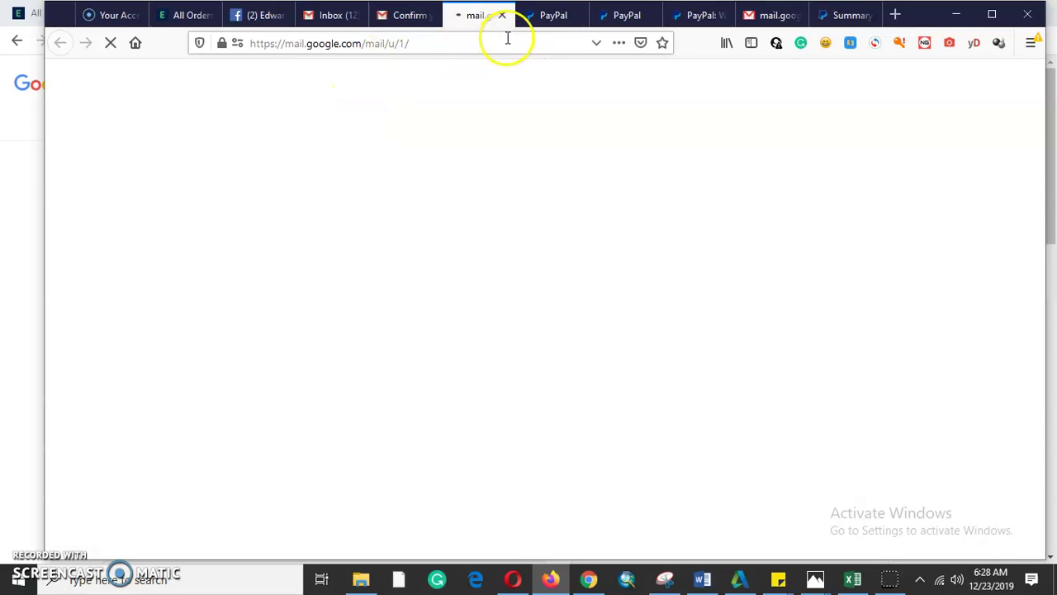
click(545, 17)
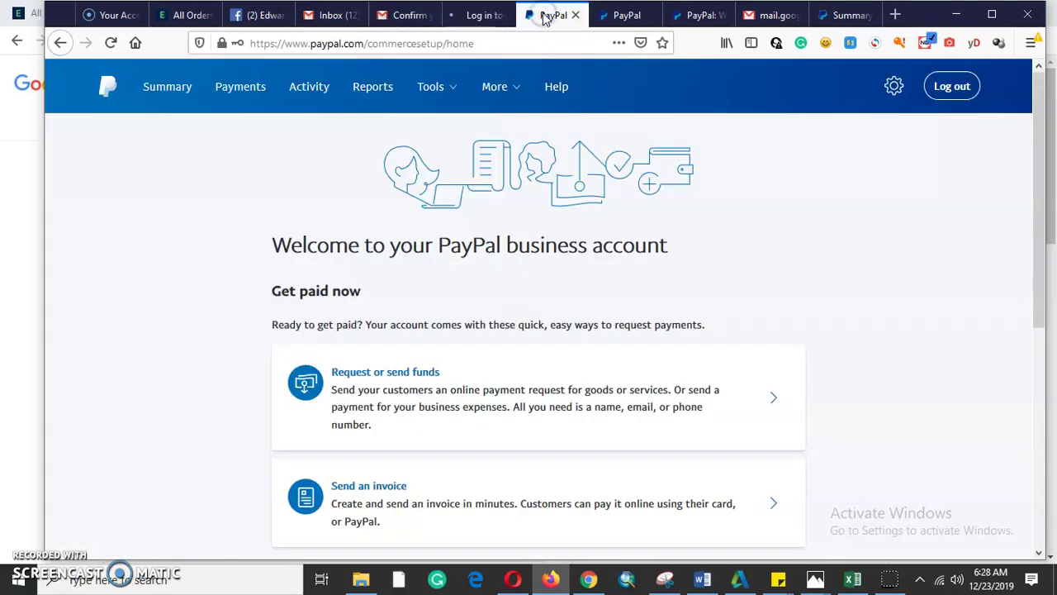
click(473, 15)
Step: Confirm the email address with the account password, decline saving it, and return to Gmail
click(463, 346)
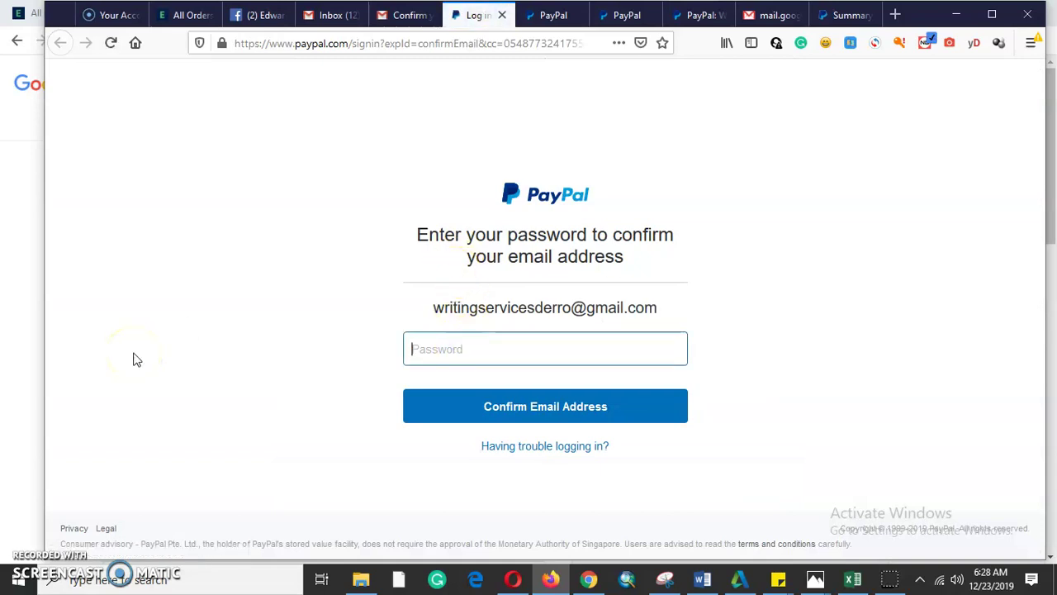
text(•••••)
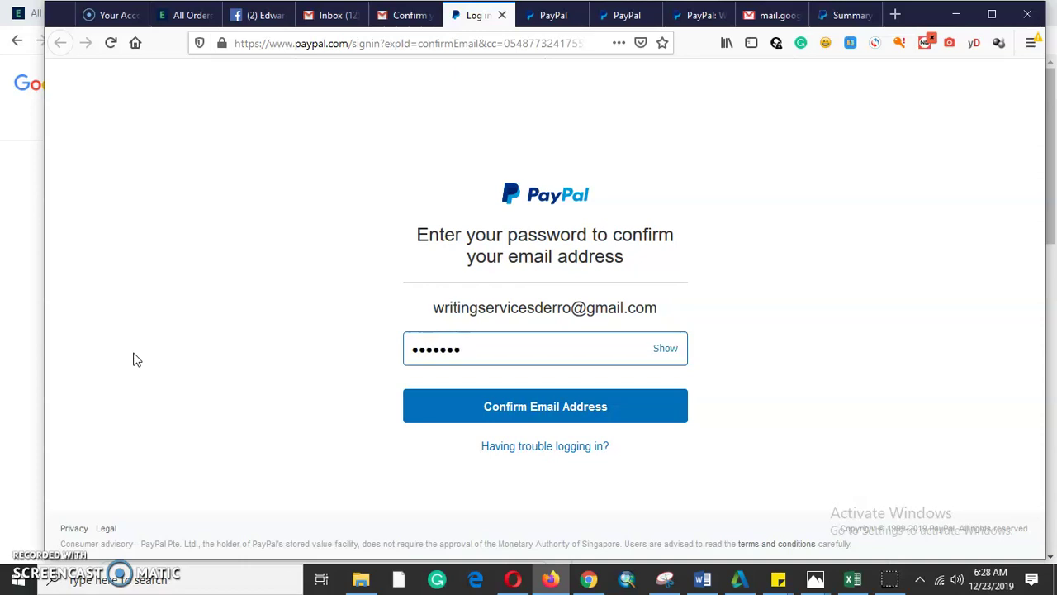
text(•••••••)
click(549, 405)
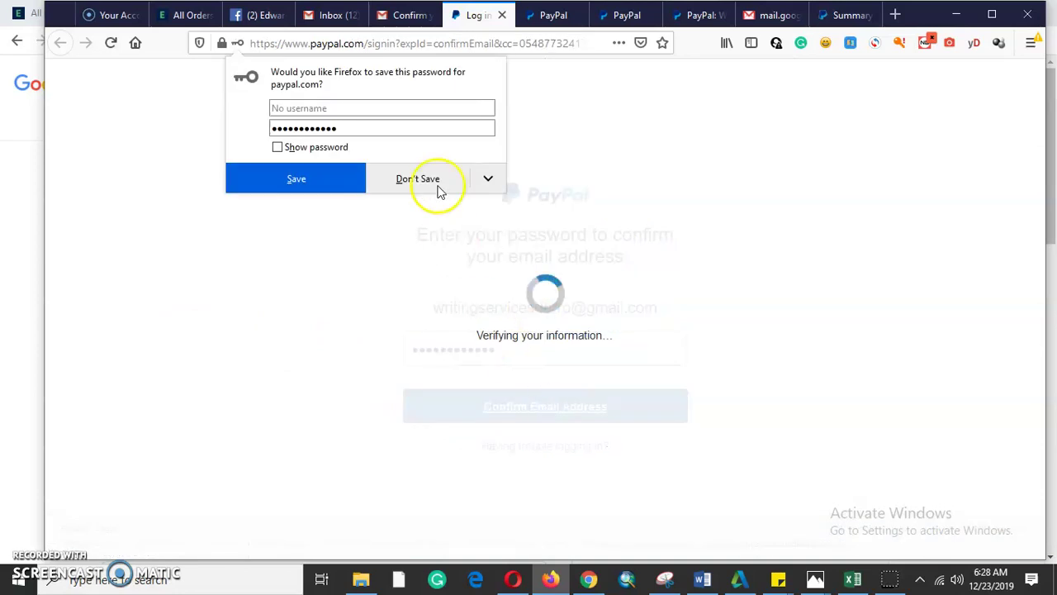
click(538, 18)
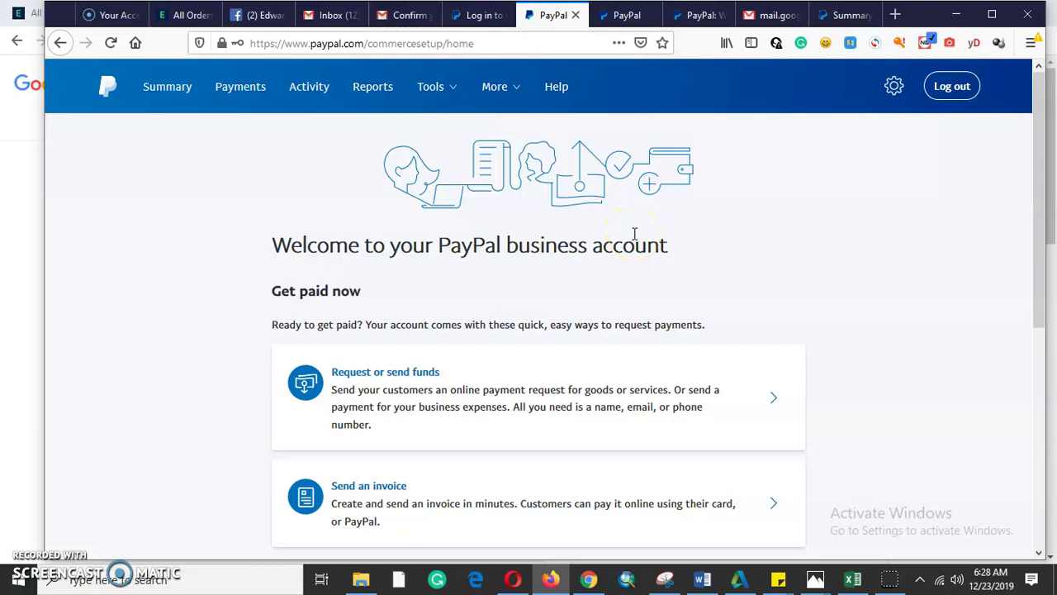
click(403, 15)
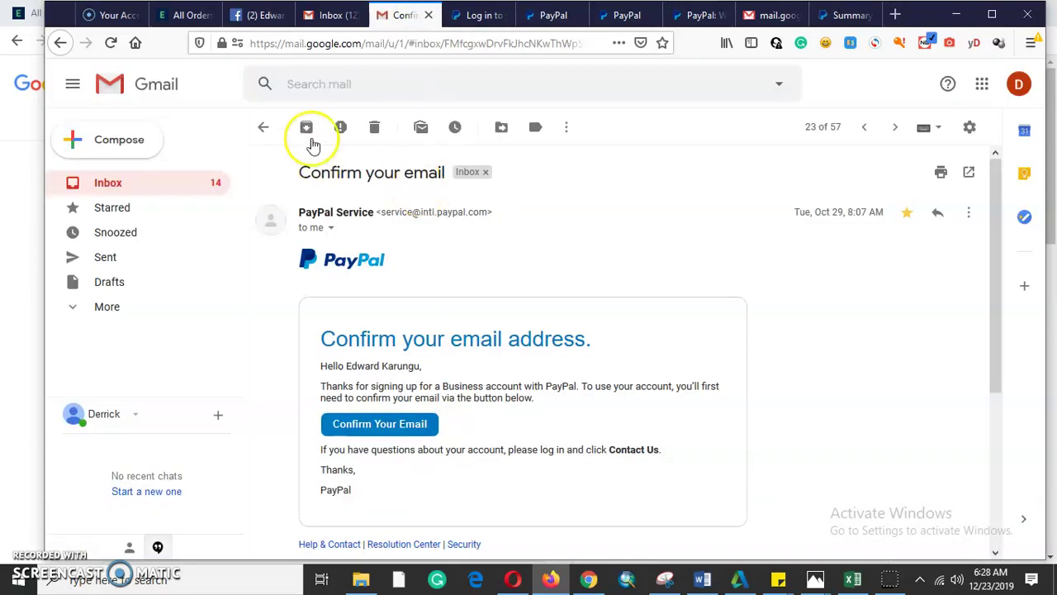
Step: Open the 'Action required: Identity confirmation' thread and scroll to its five attached documents
click(263, 130)
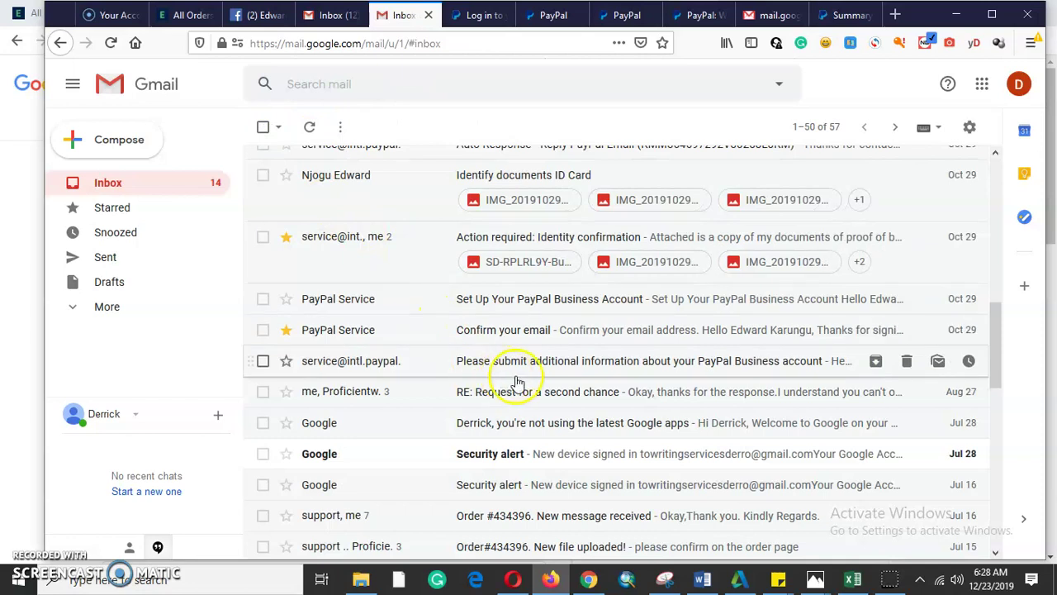
click(379, 248)
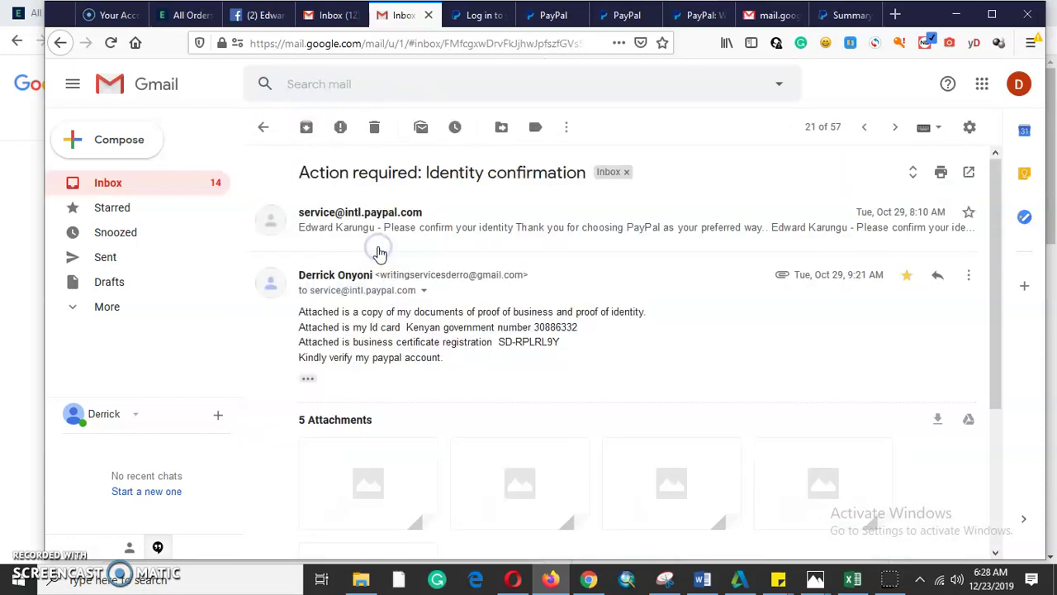
click(410, 223)
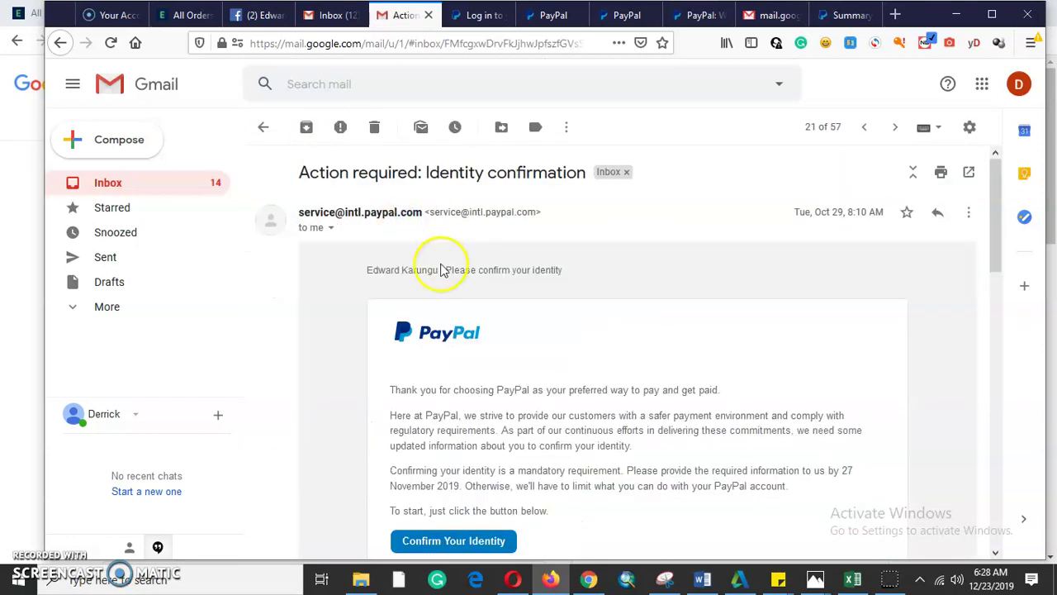
click(265, 126)
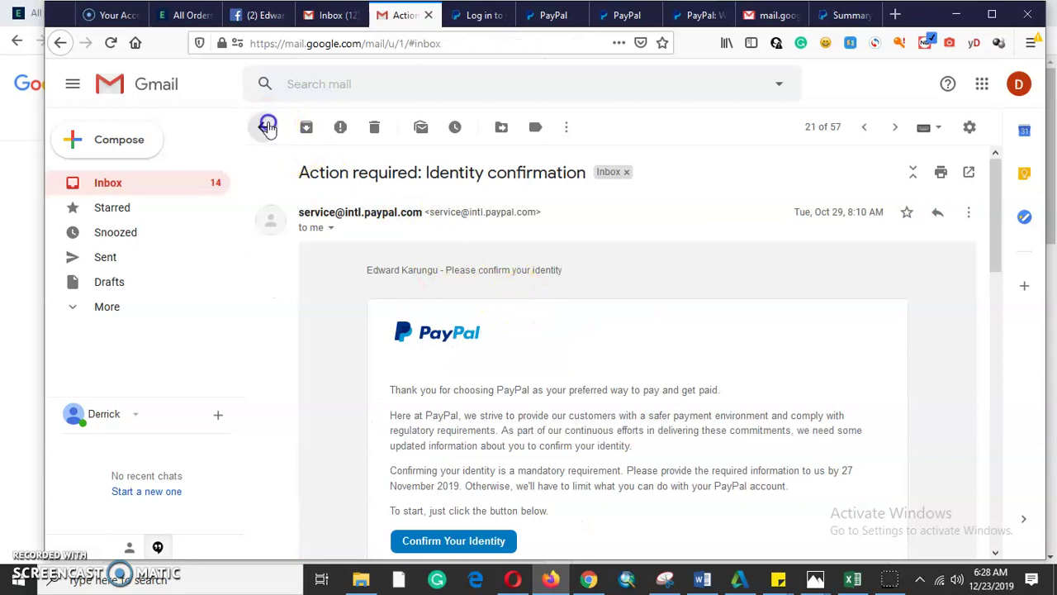
click(391, 258)
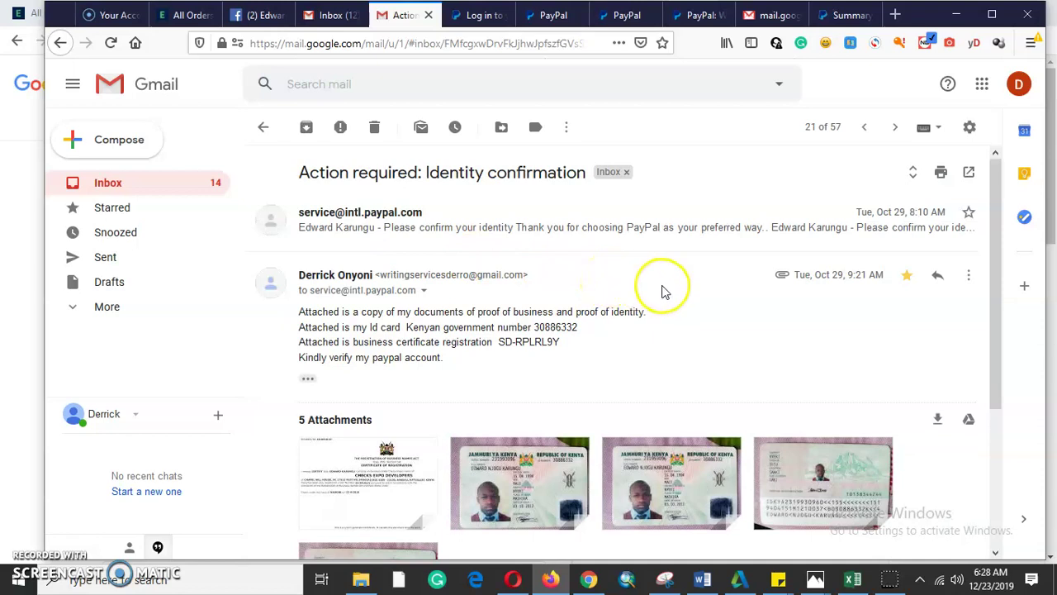
scroll(661, 291, down, 2)
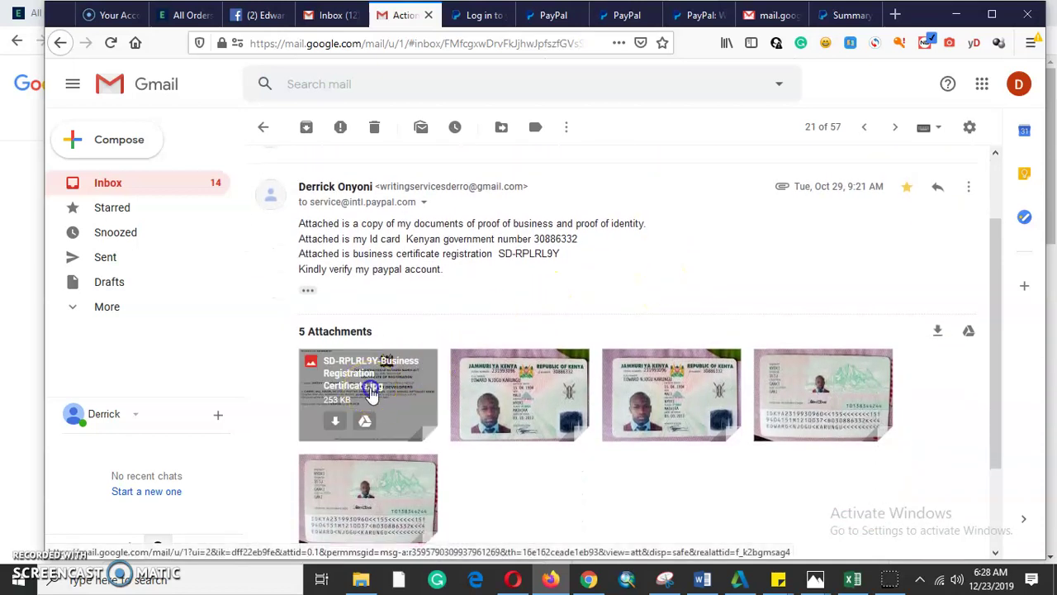
Step: Preview the business registration certificate, then the ID card attachment, and close the viewer
click(368, 384)
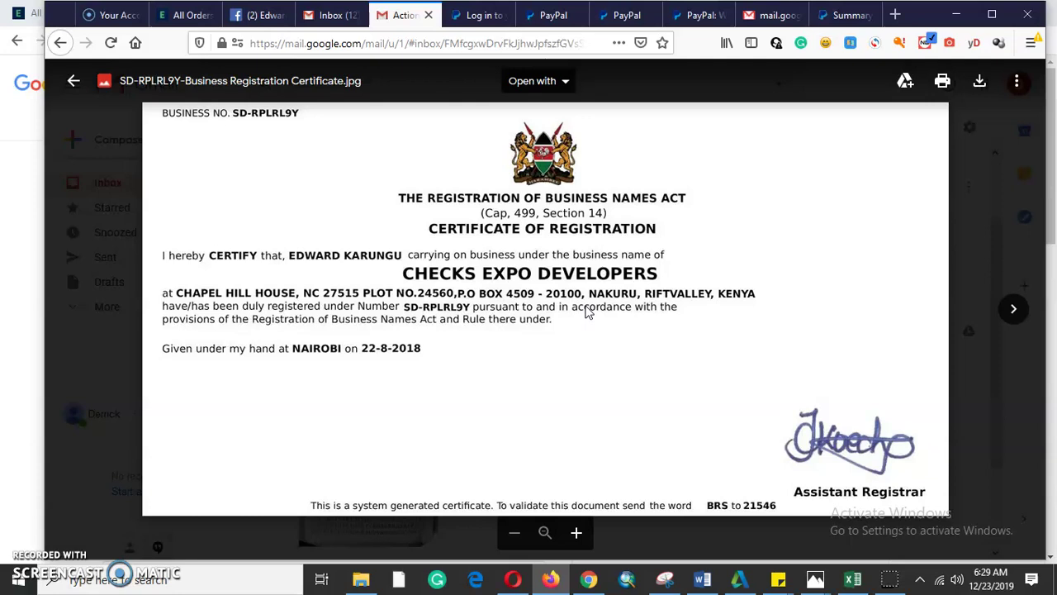
click(1014, 308)
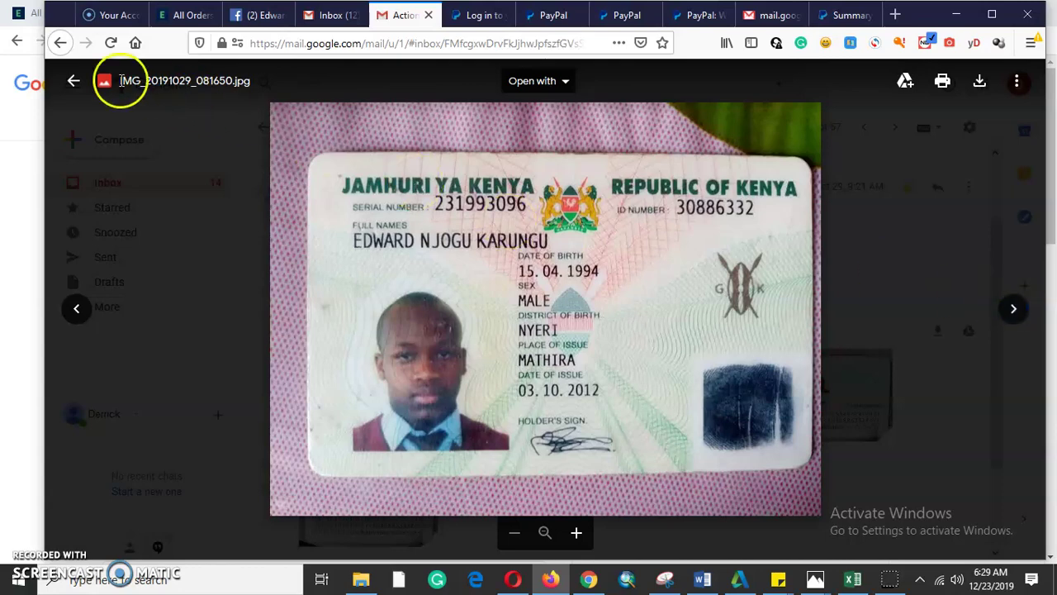
click(73, 82)
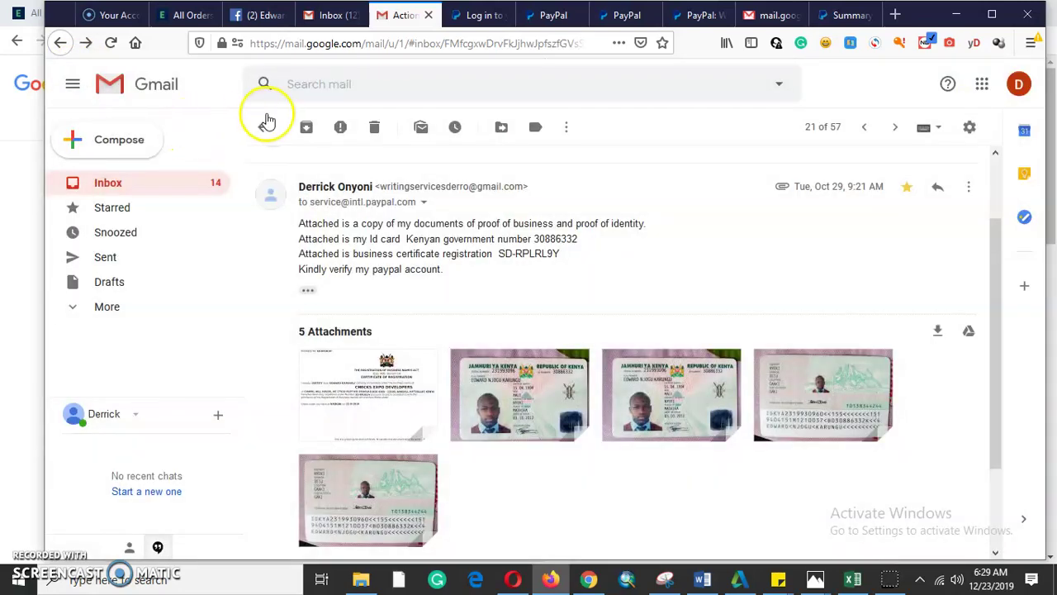
Step: Read PayPal's 'You added your phone number' email, then view the PayPal Summary with its $142.00 USD balance
click(261, 125)
scroll(524, 283, up, 4)
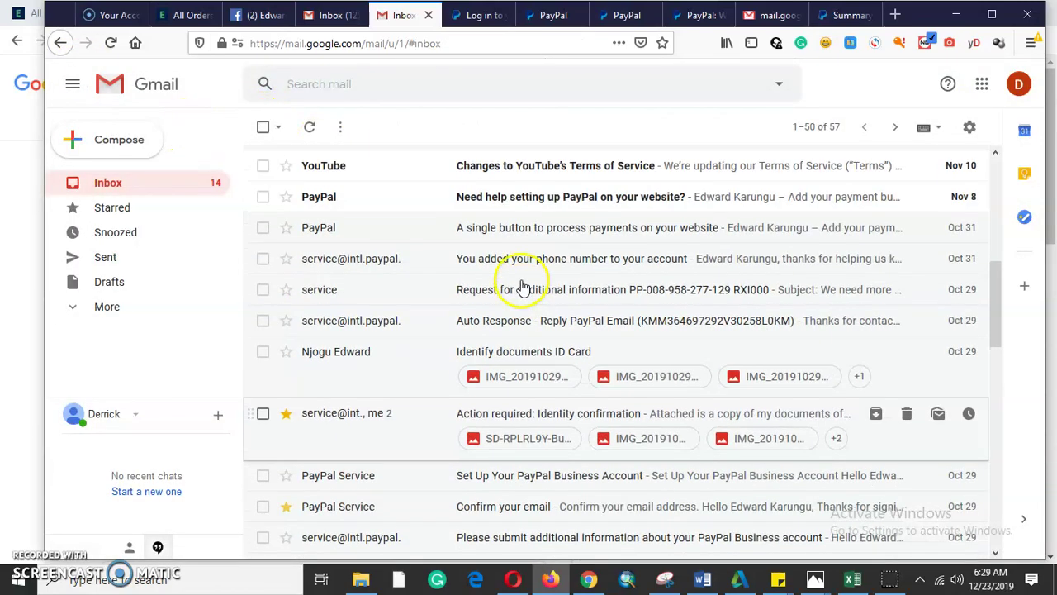
click(555, 266)
scroll(560, 266, down, 2)
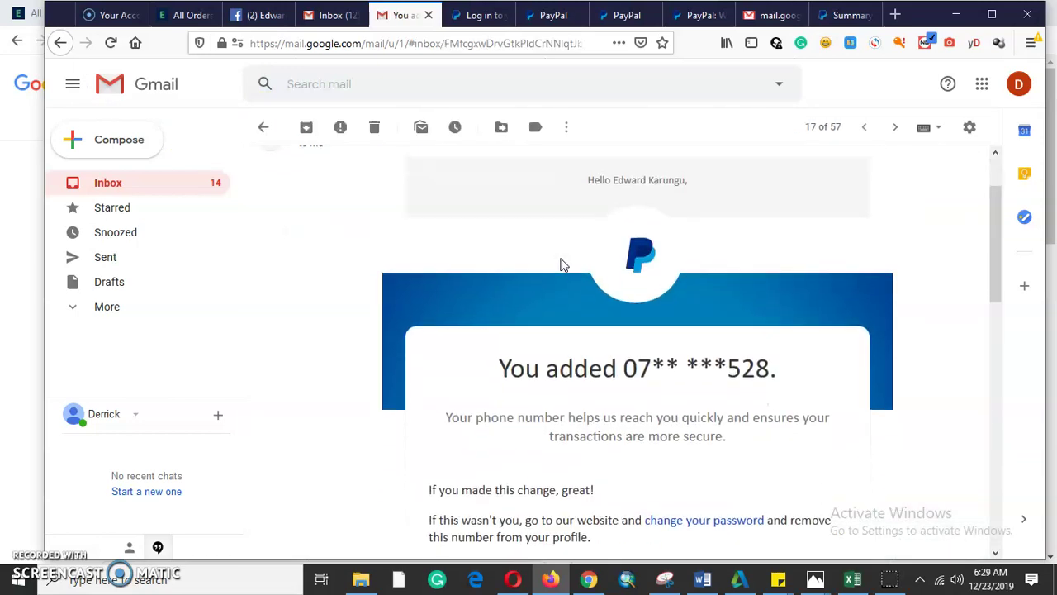
click(567, 331)
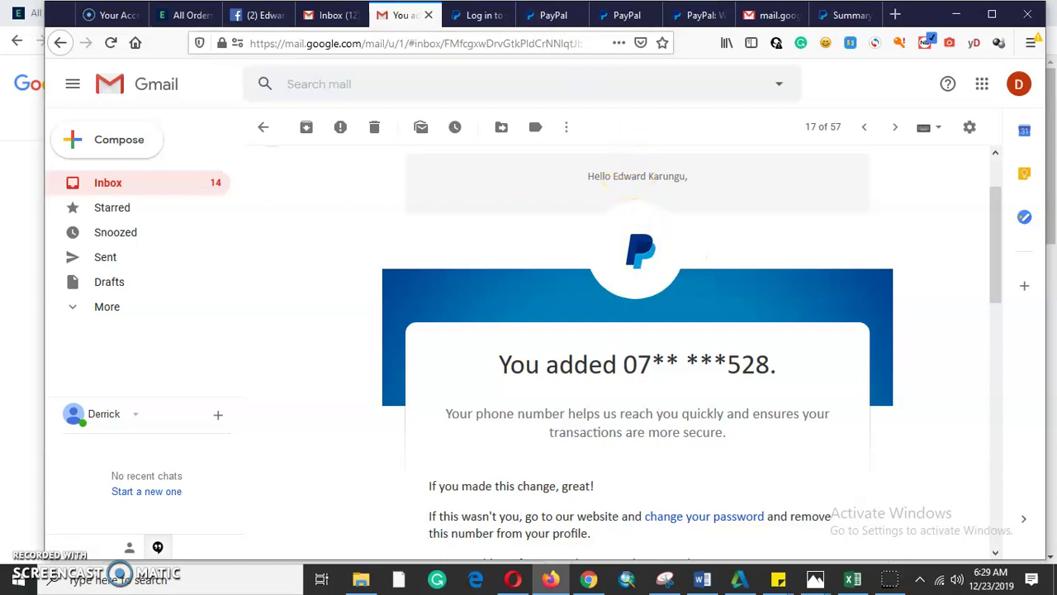
click(844, 15)
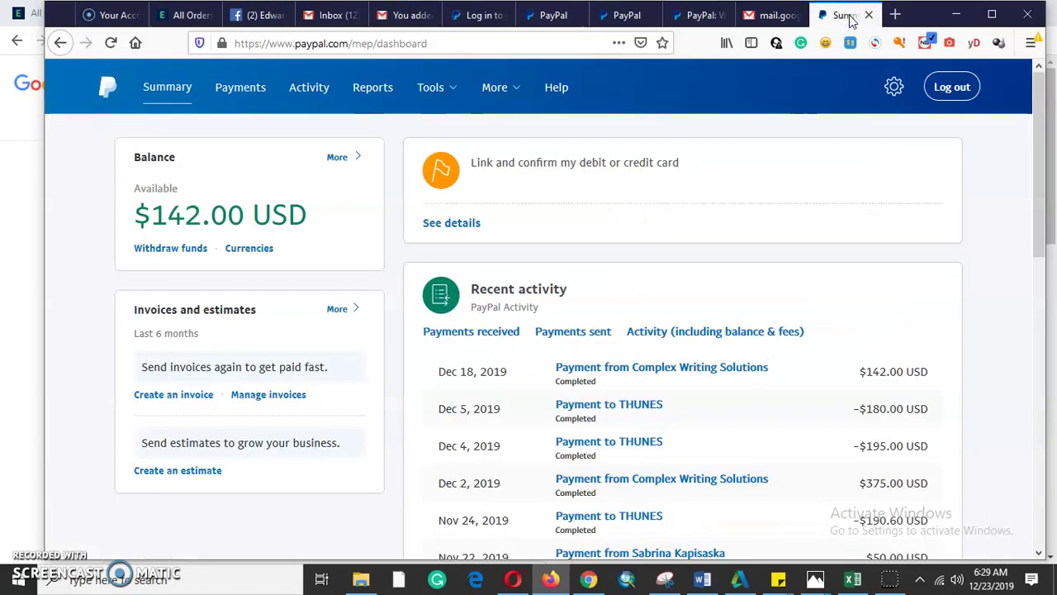
Step: Return to the inbox list, check PayPal's Summary and 'Link a payment method' pages, then go back to Gmail
click(404, 17)
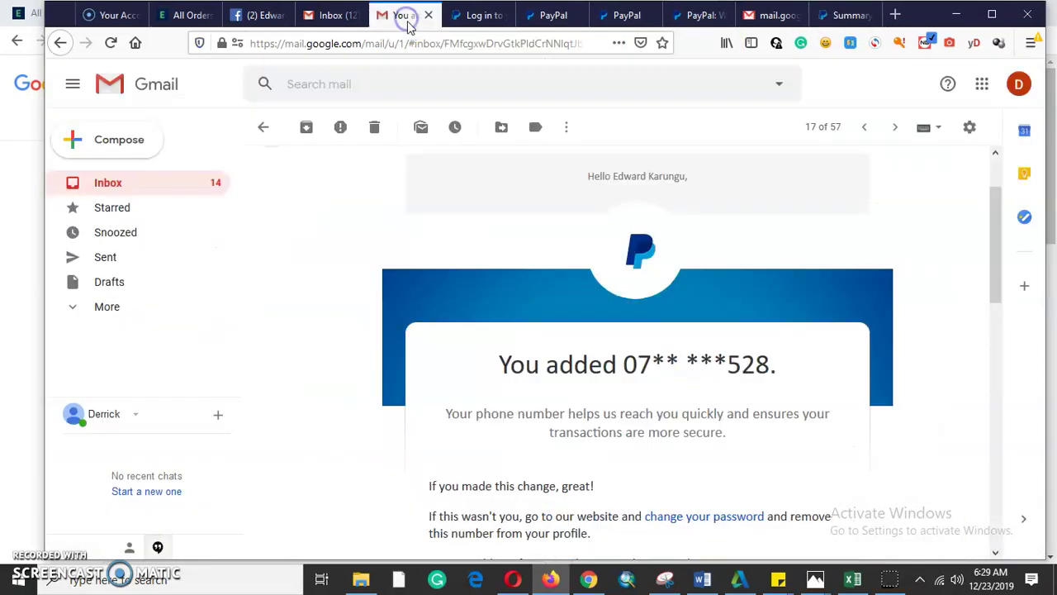
click(263, 127)
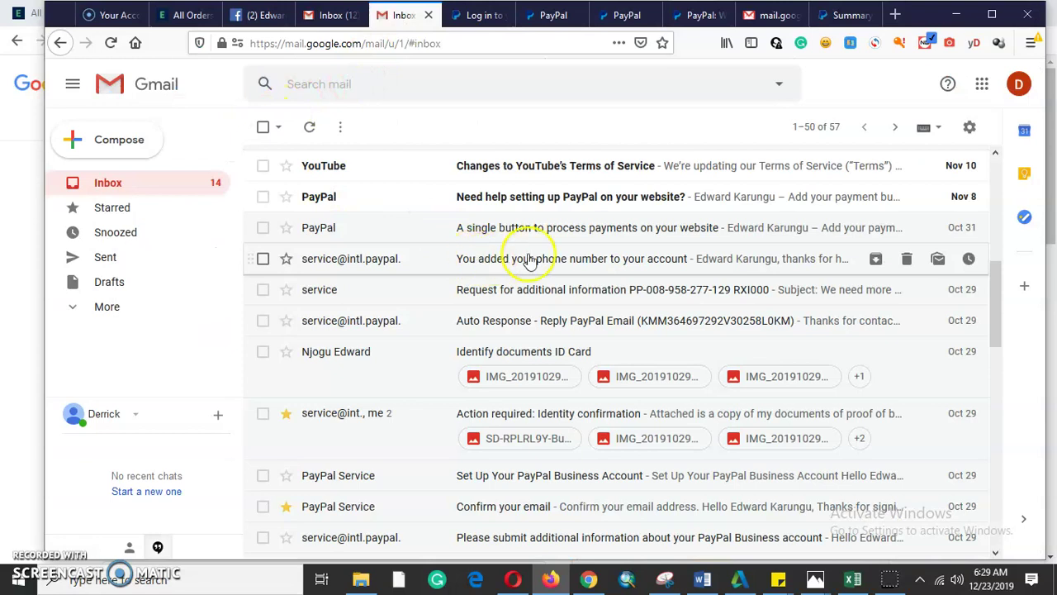
scroll(568, 281, up, 2)
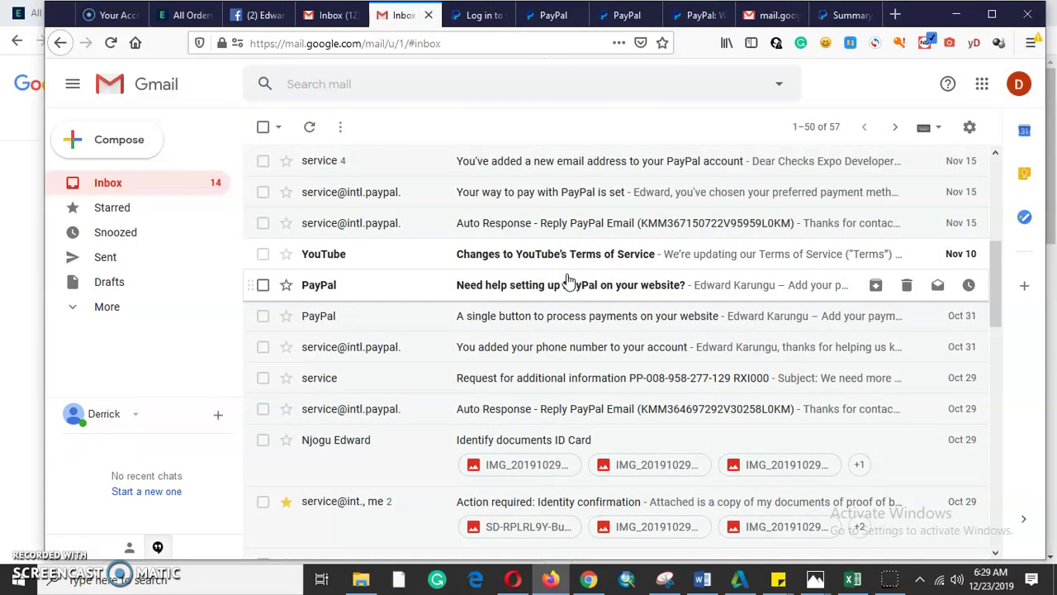
click(844, 15)
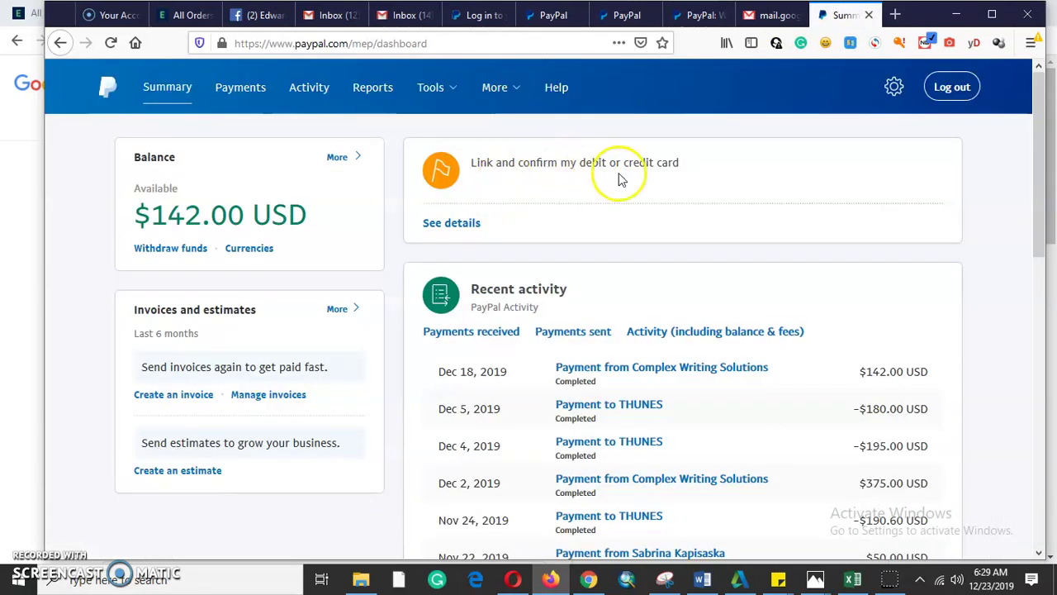
click(692, 15)
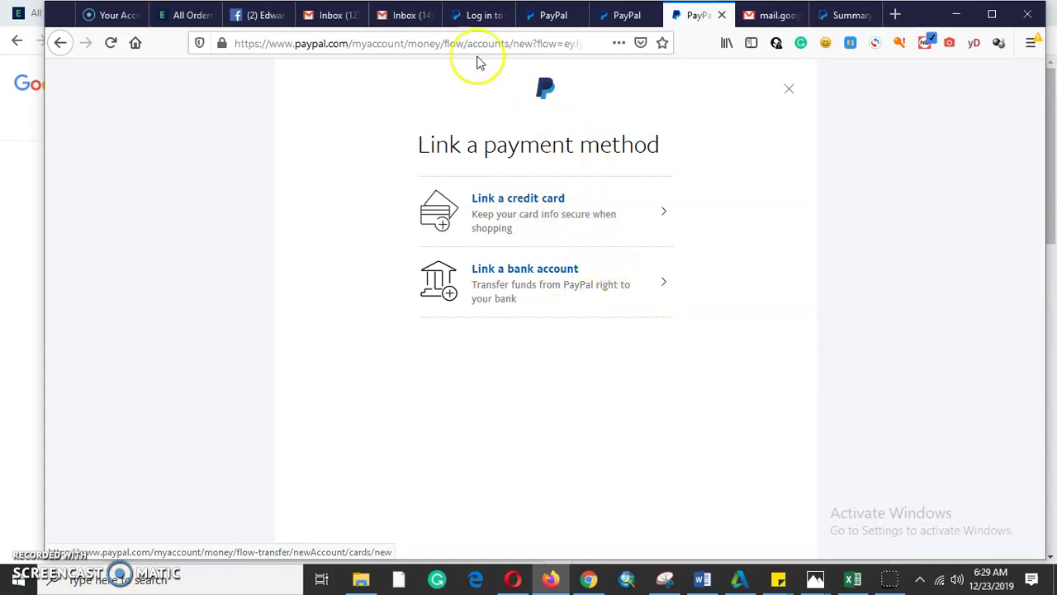
click(405, 18)
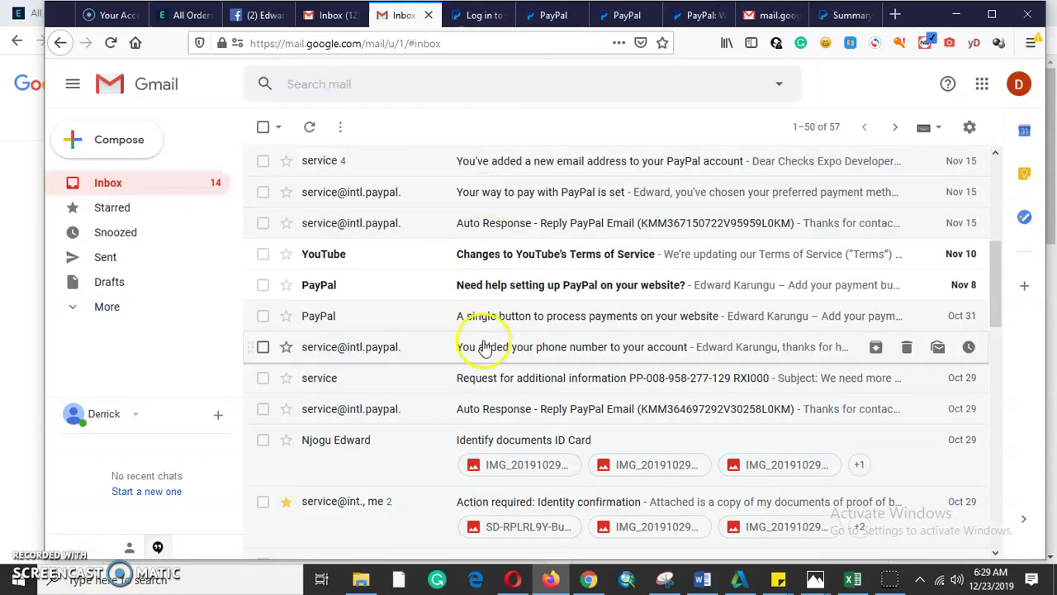
Step: Scroll up the inbox and open PayPal's 'We have confirmed your identity' message
scroll(479, 344, up, 3)
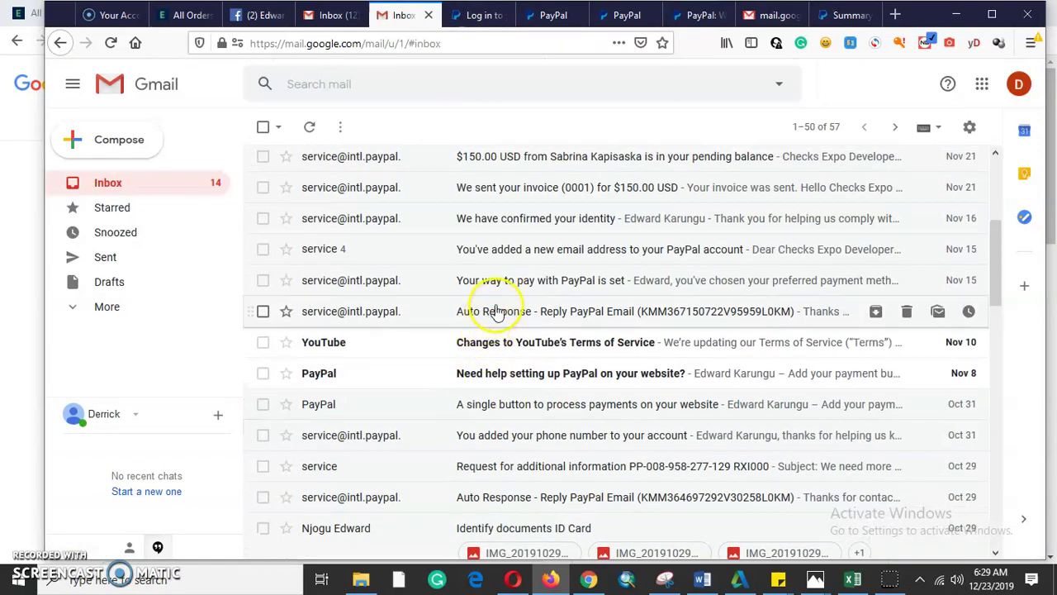
click(523, 219)
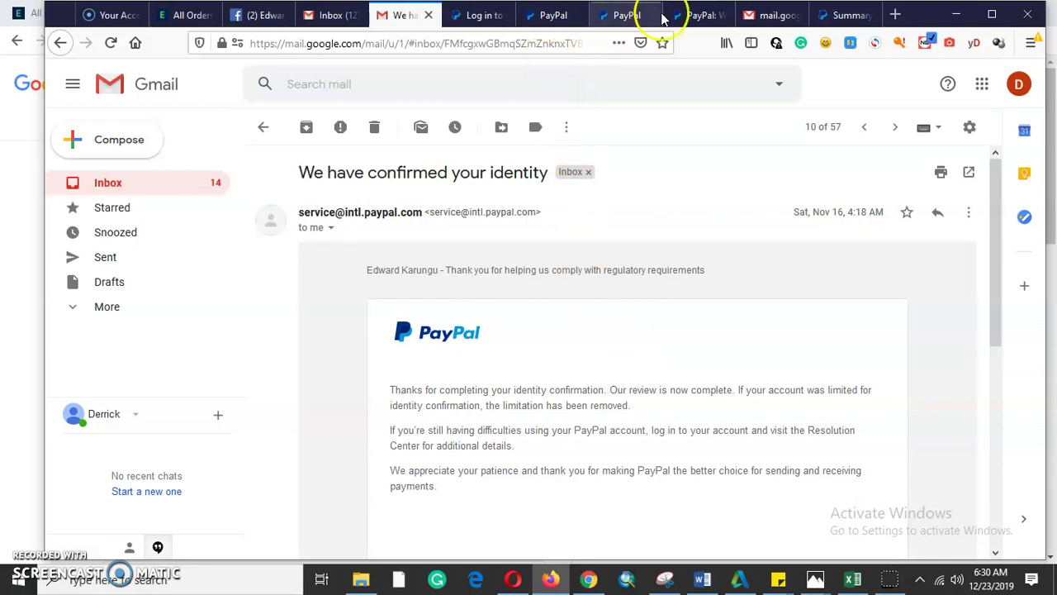
click(622, 16)
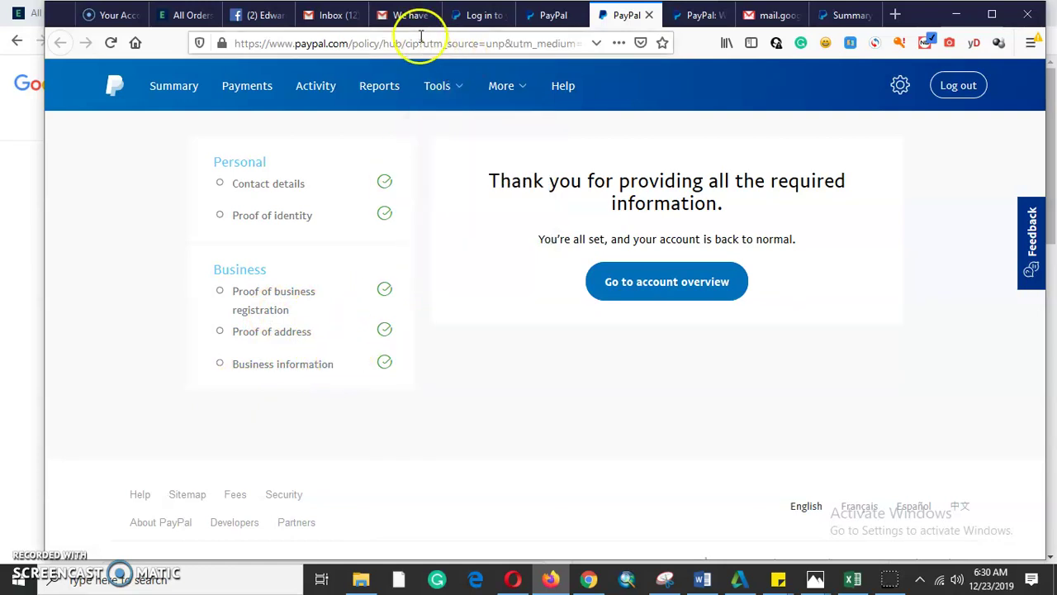
click(408, 12)
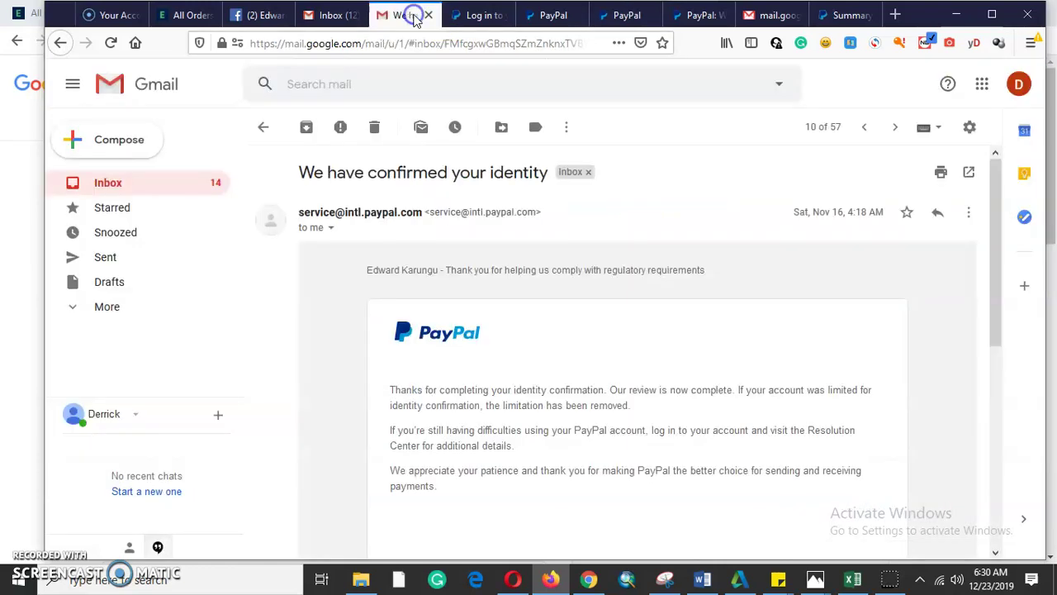
click(328, 15)
click(404, 16)
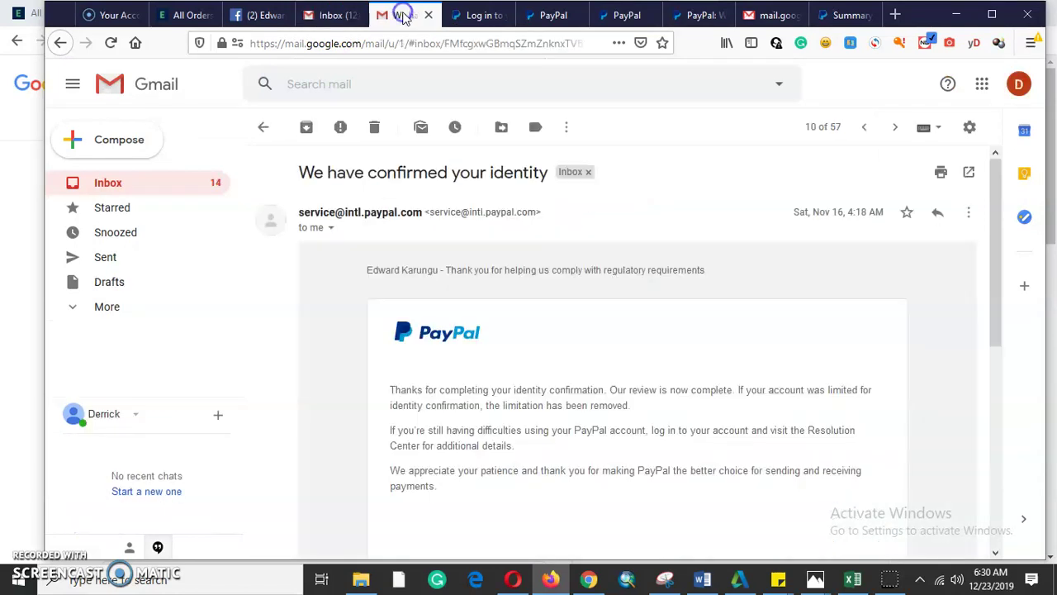